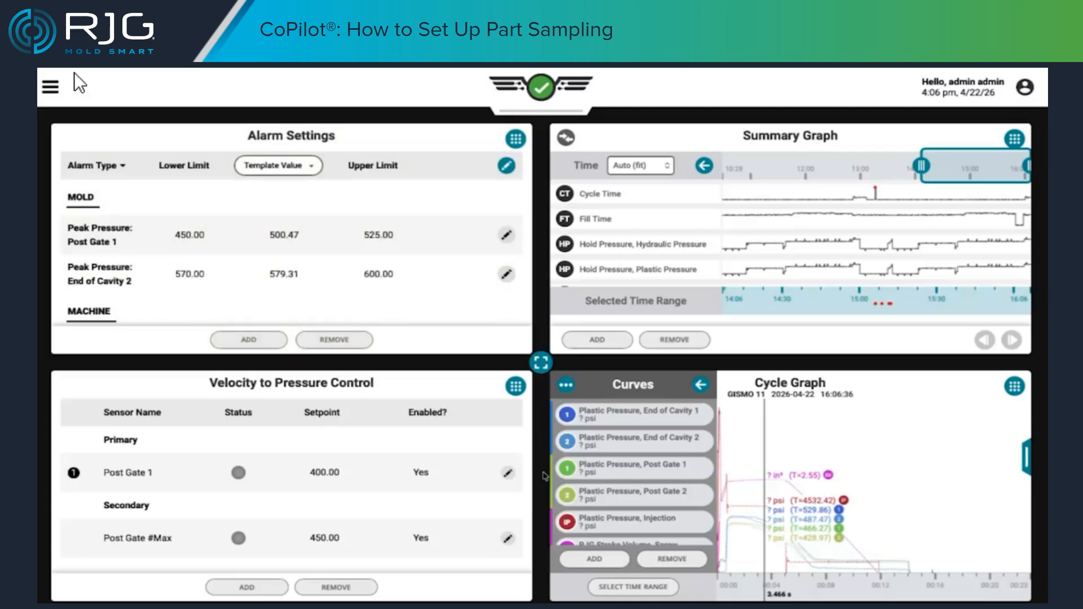
- Replace the Alarm Settings card with the Part Sampler card and expand it to fill the dashboard
{"action": "left_click", "coordinate": [515, 139]}
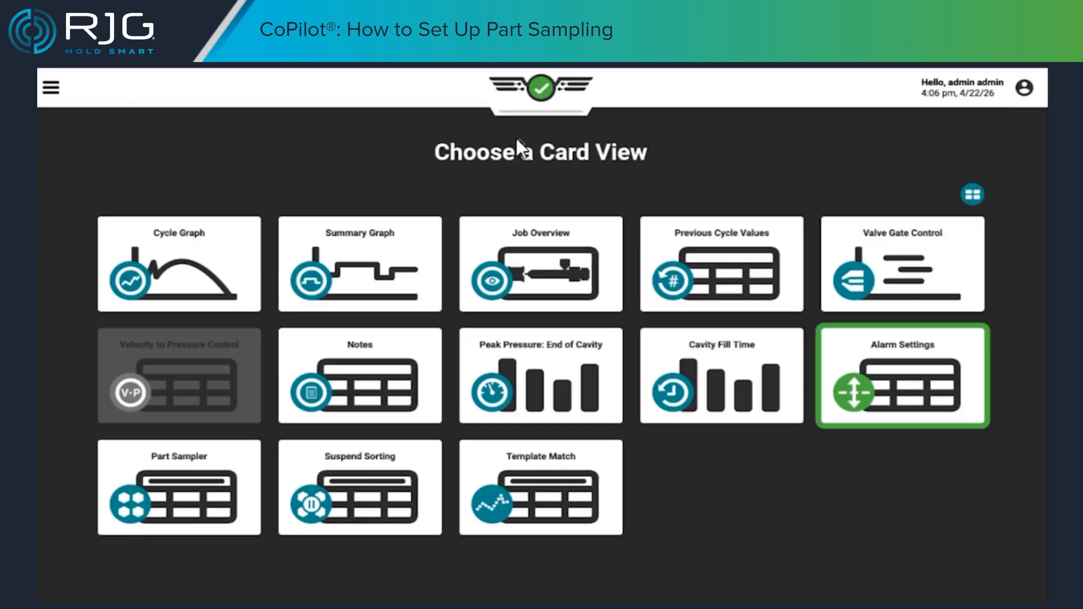
{"action": "left_click", "coordinate": [212, 458]}
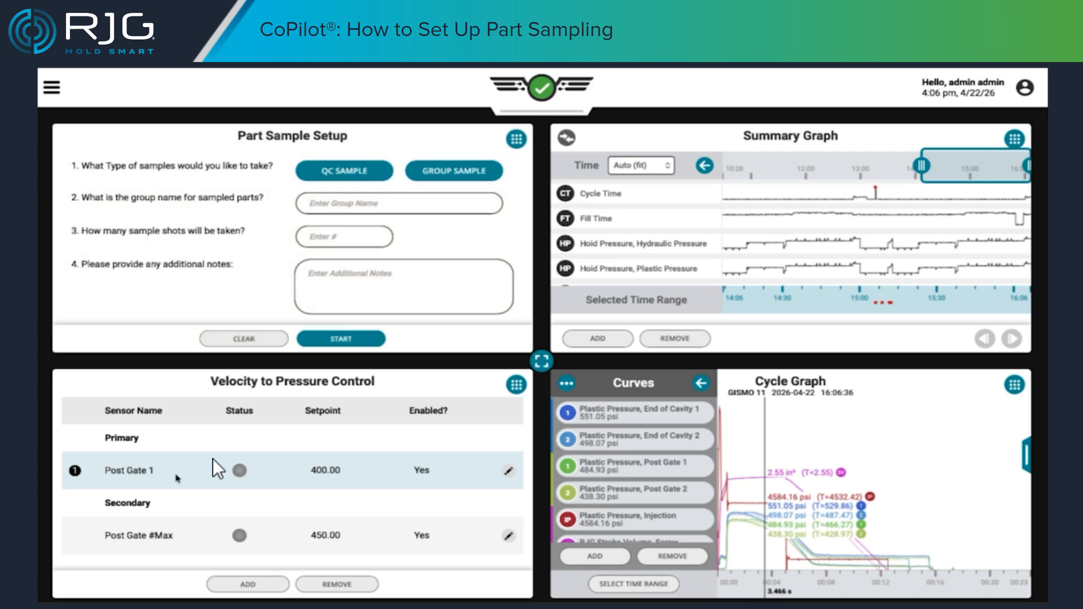
{"action": "left_click", "coordinate": [371, 138]}
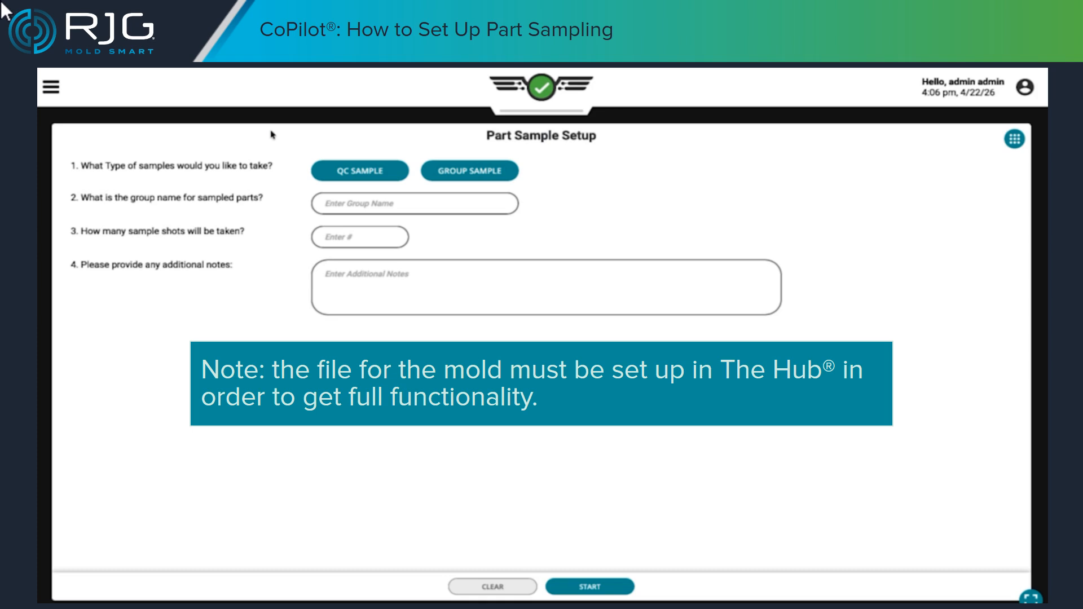
{"action": "left_click", "coordinate": [542, 88]}
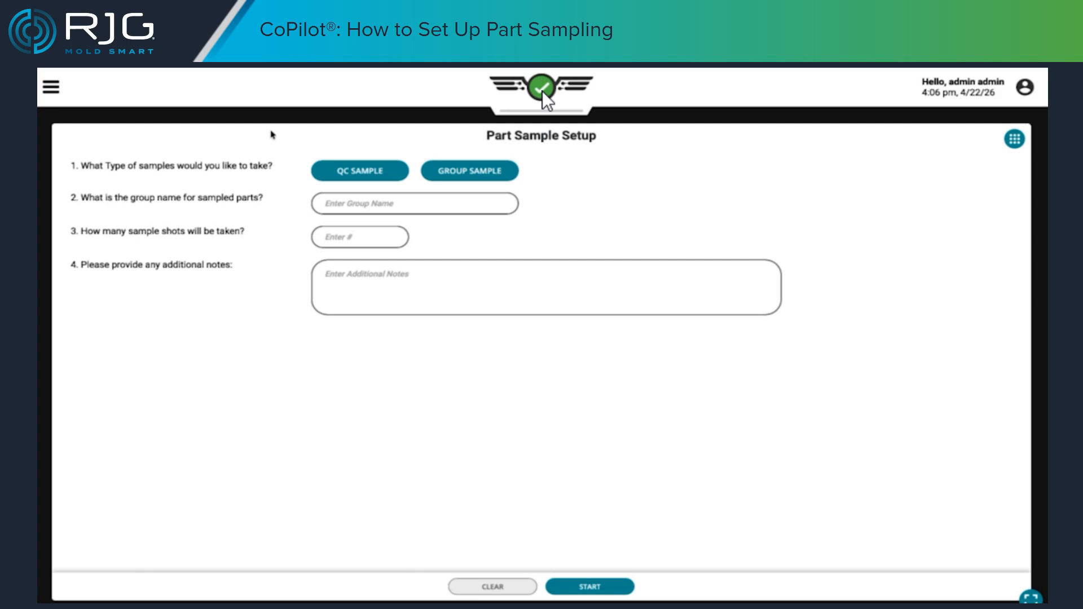
- Choose a QC sample with the group name QC Sample and set the number of sample shots to 5
{"action": "left_click", "coordinate": [330, 169]}
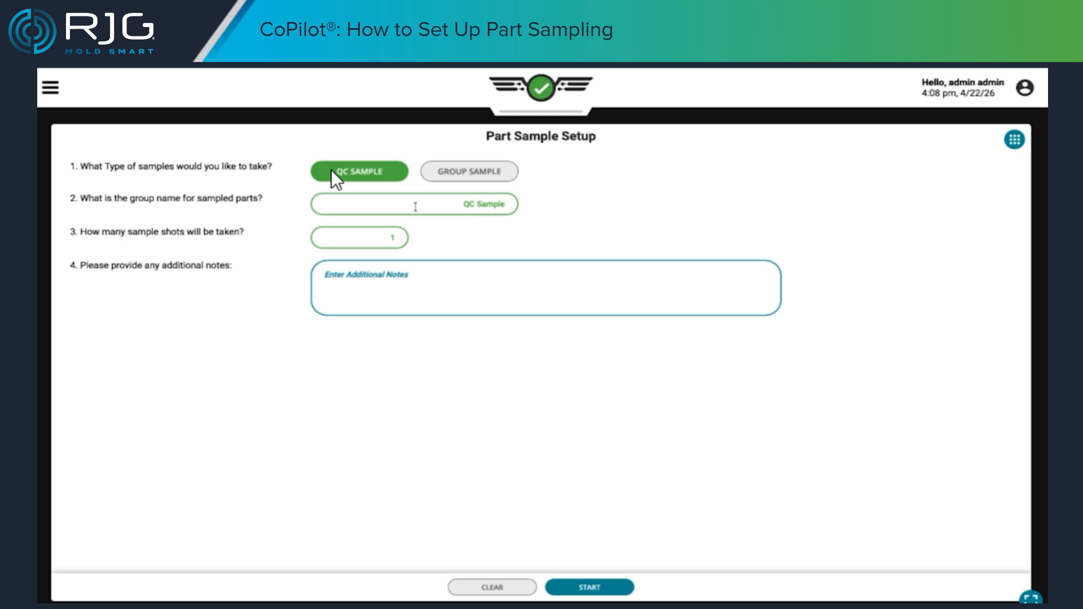
{"action": "left_click", "coordinate": [451, 204]}
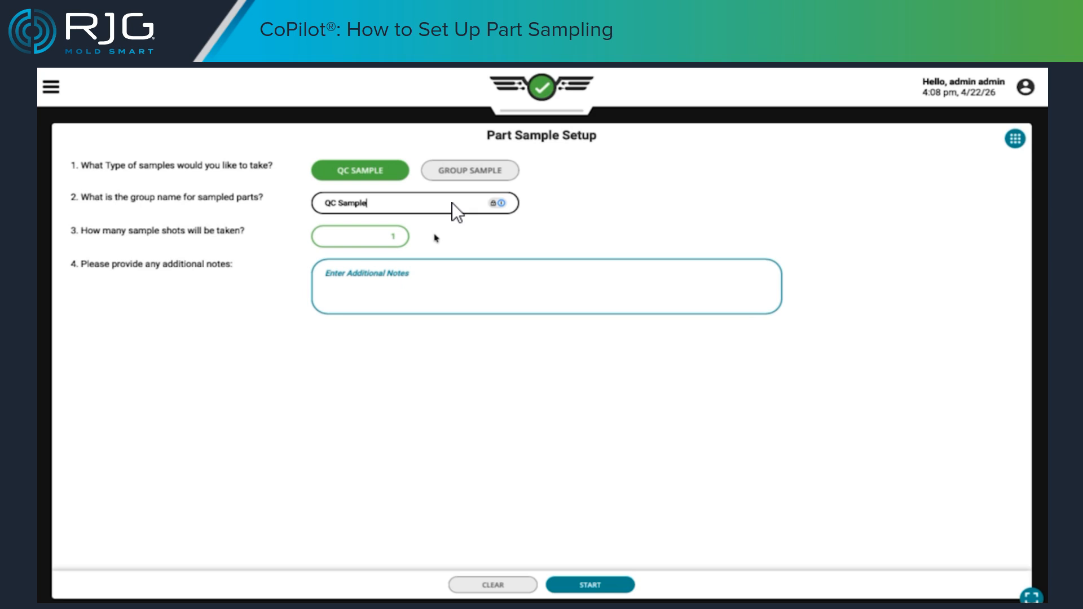
{"action": "left_click", "coordinate": [377, 238]}
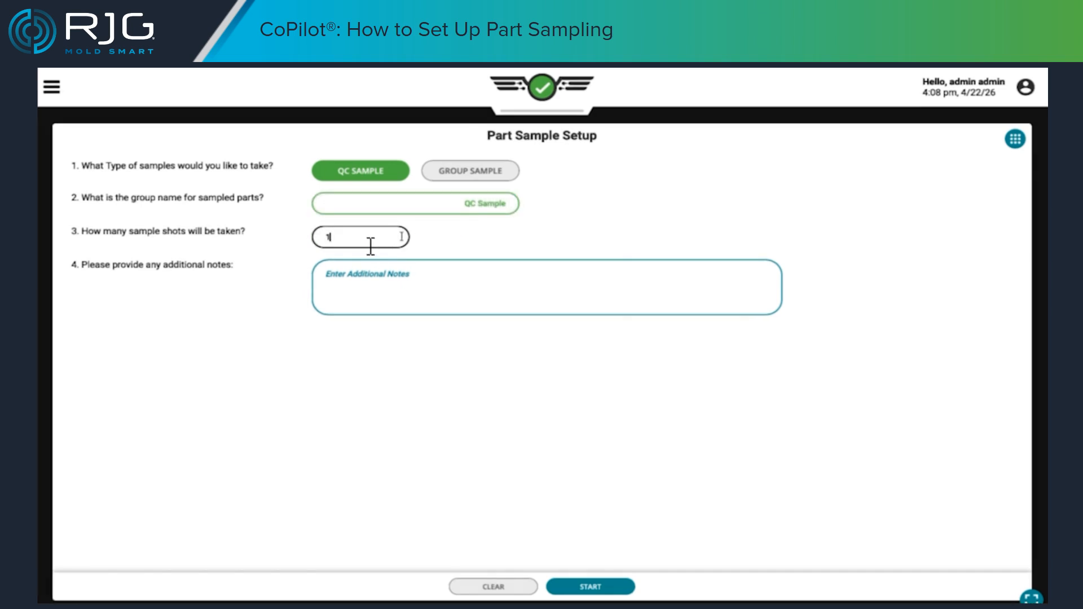
{"action": "double_click", "coordinate": [333, 237]}
{"action": "type", "text": "5"}
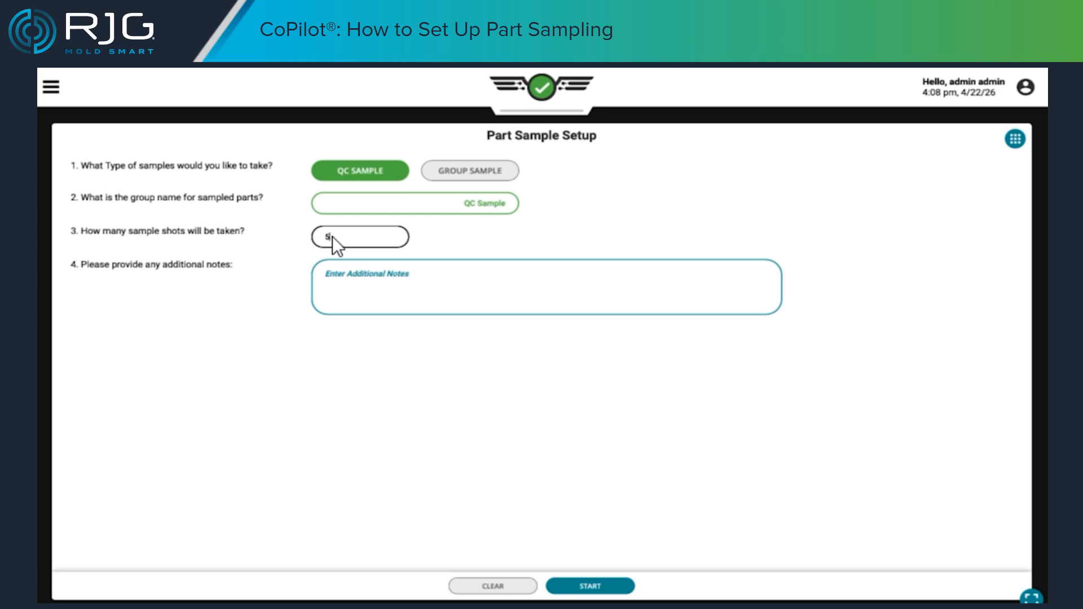
- Add the note "QC production sample" and start the QC sampling
{"action": "left_click", "coordinate": [323, 272]}
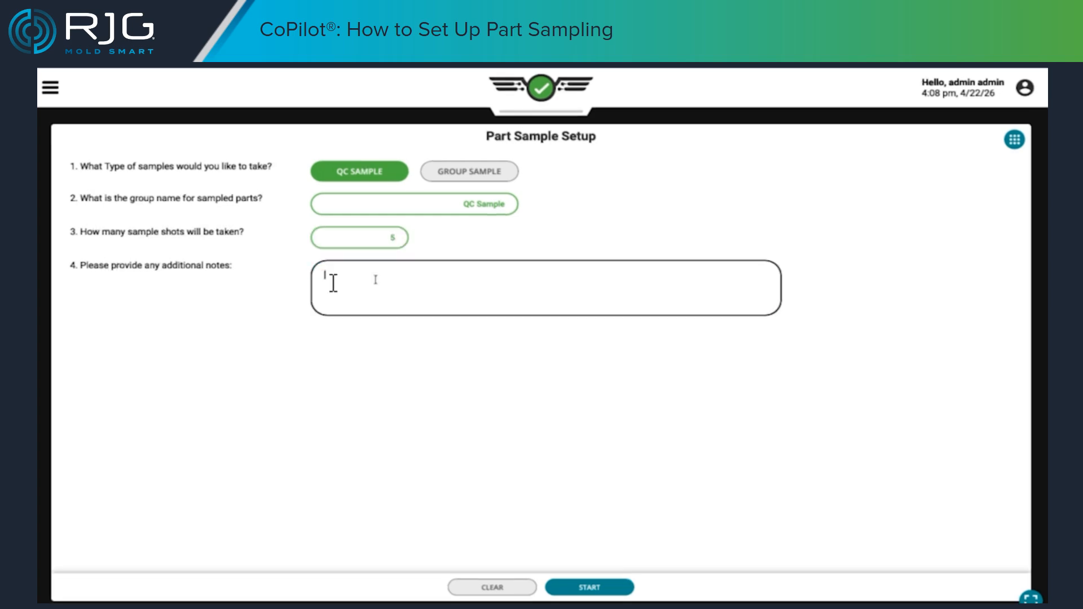
{"action": "left_click", "coordinate": [317, 274]}
{"action": "type", "text": "QC production sample"}
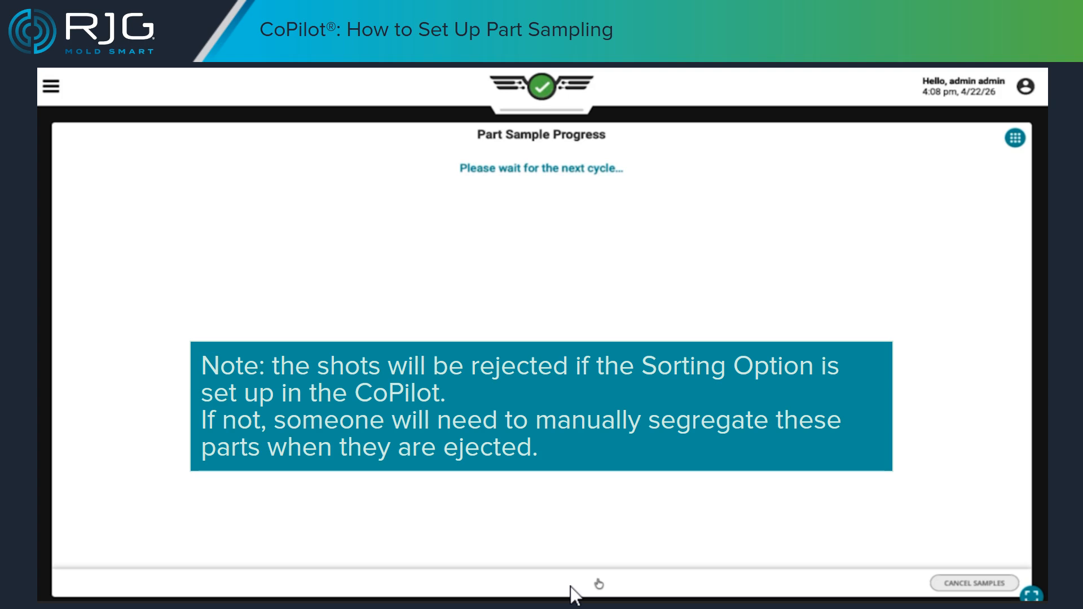
- Review the Part Sample Sorting setting in the machine's Sorting Options and return to the job dashboard
{"action": "left_click", "coordinate": [51, 84]}
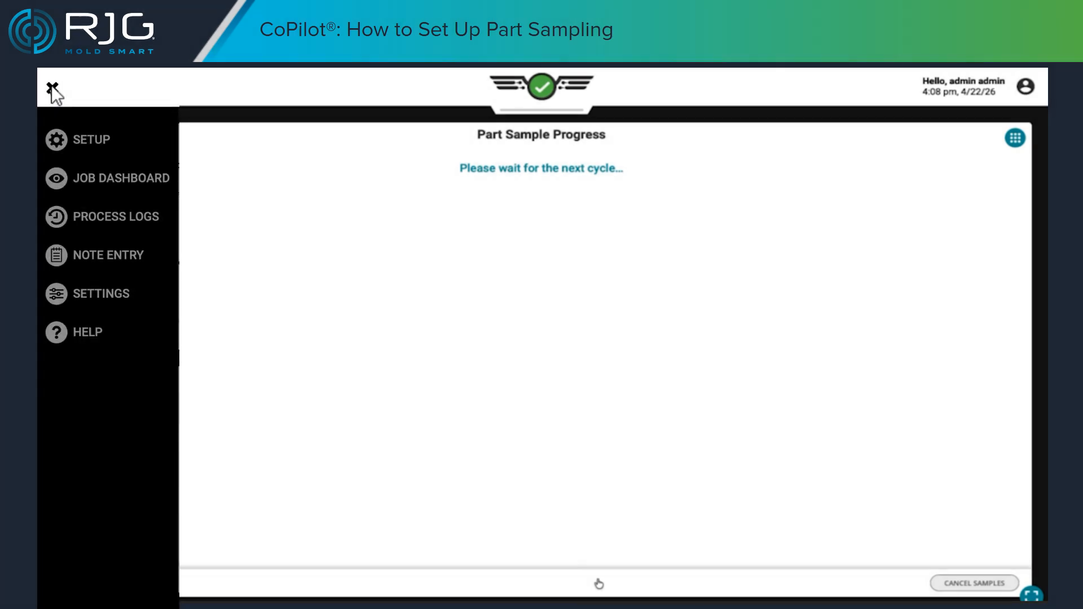
{"action": "left_click", "coordinate": [63, 141]}
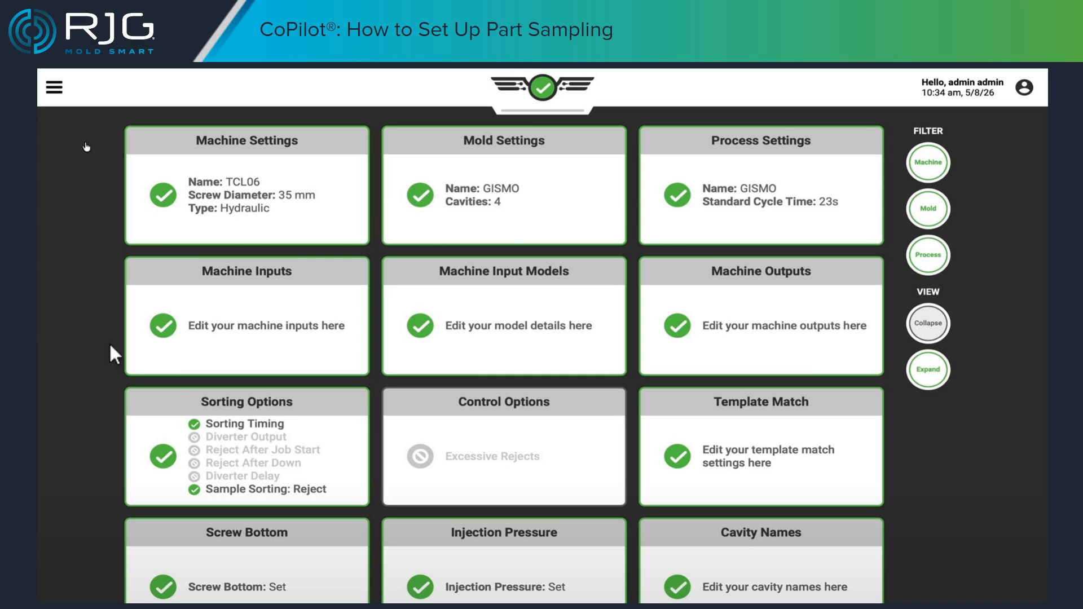
{"action": "left_click", "coordinate": [309, 405]}
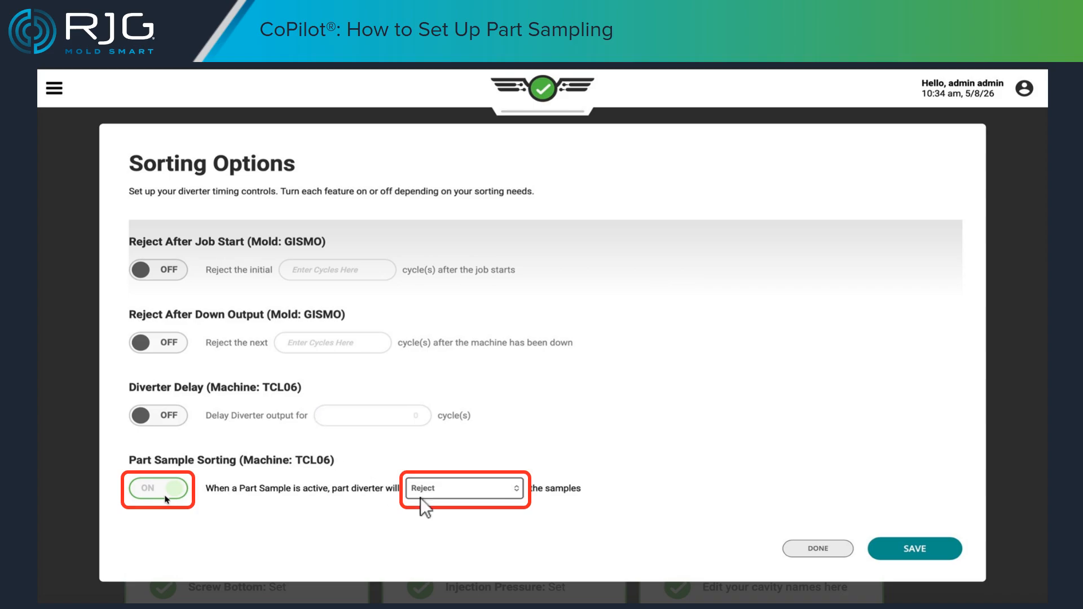
{"action": "left_click", "coordinate": [806, 550]}
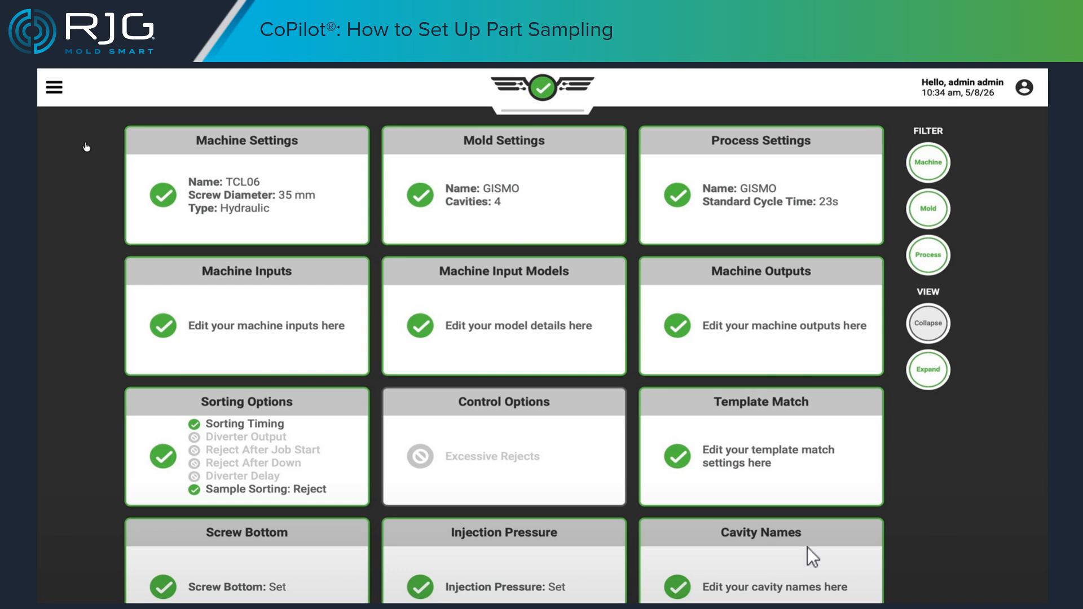
{"action": "left_click", "coordinate": [53, 88]}
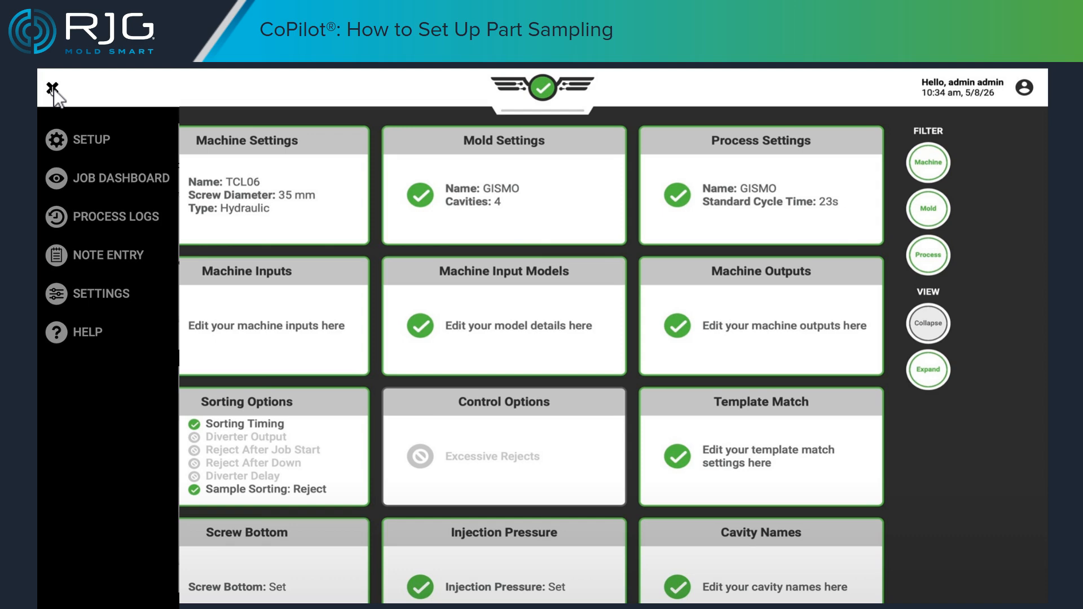
{"action": "left_click", "coordinate": [60, 179]}
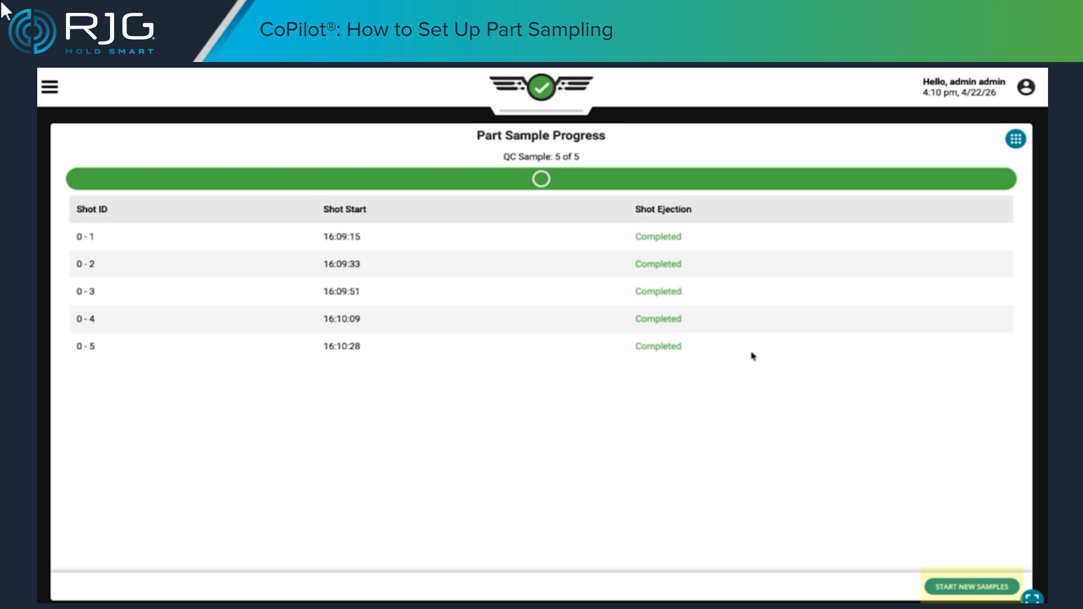
- Restore the four-card dashboard to examine the sample marker on the Summary Graph, and expand Part Sample Progress again
{"action": "left_click", "coordinate": [650, 143]}
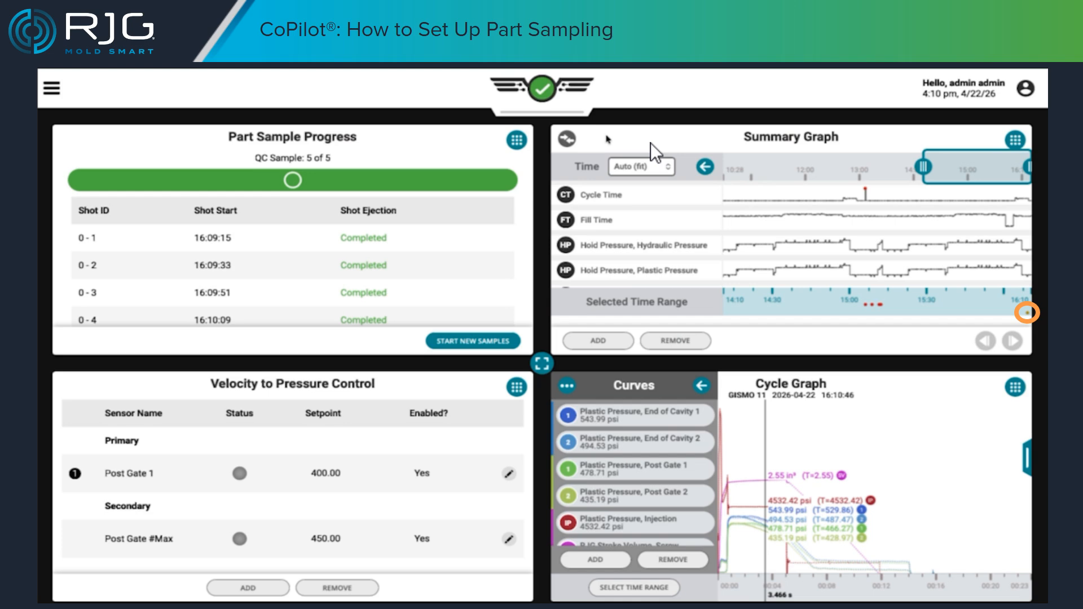
{"action": "left_click", "coordinate": [713, 137]}
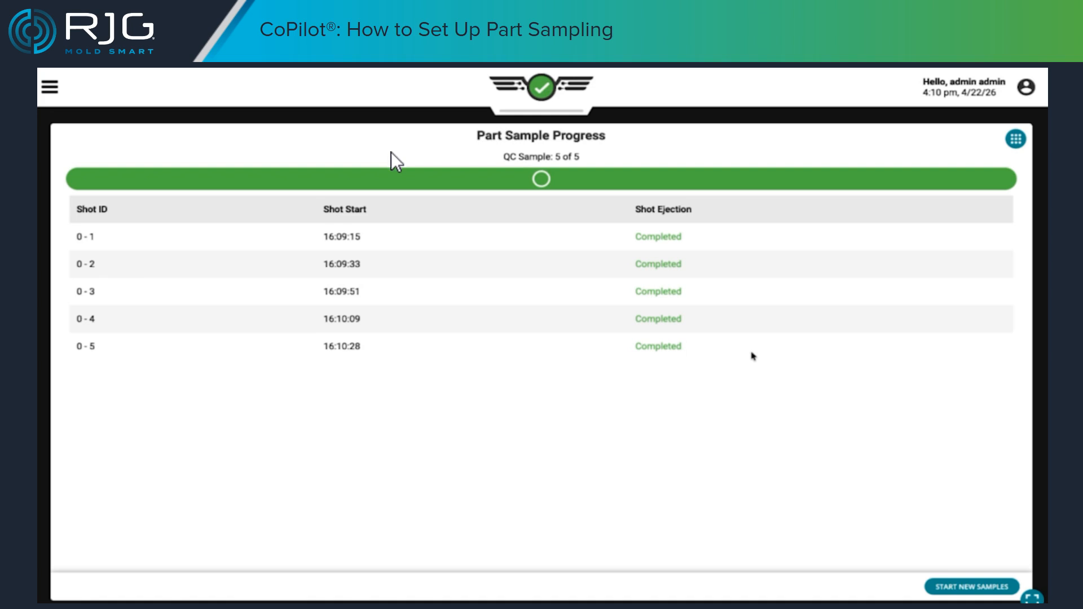
- Set up a new group sample named "Hold Pressure 4000" with 3 sample shots
{"action": "left_click", "coordinate": [948, 586]}
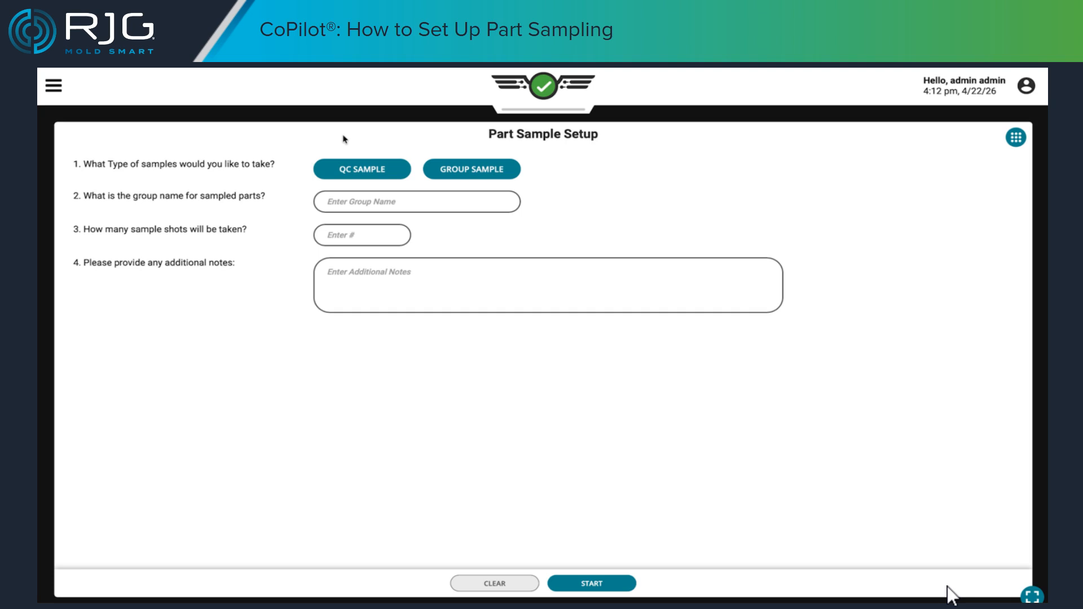
{"action": "left_click", "coordinate": [440, 169]}
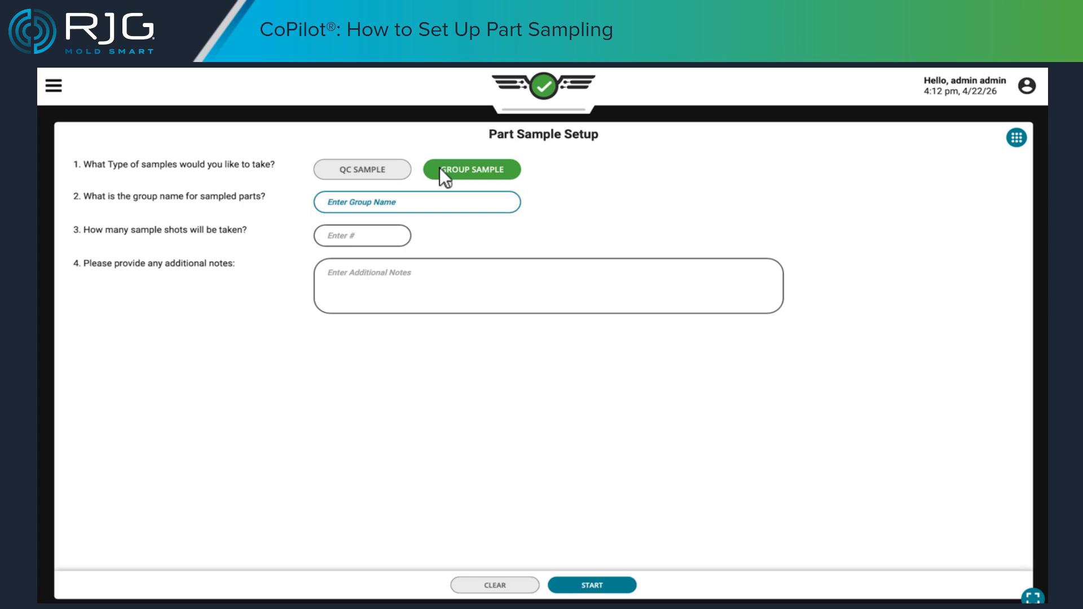
{"action": "left_click", "coordinate": [322, 201]}
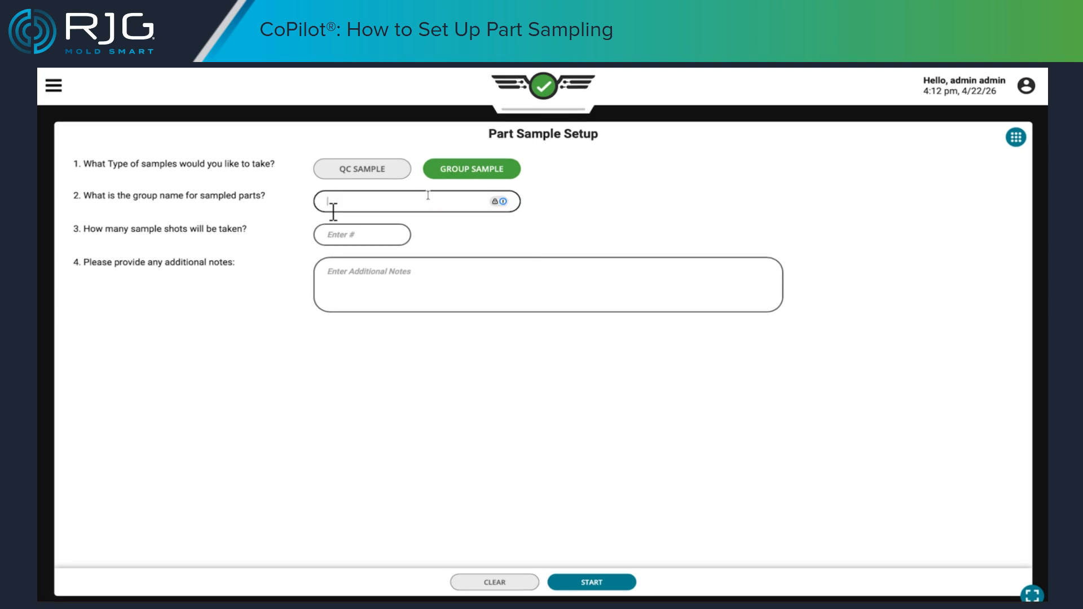
{"action": "left_click", "coordinate": [319, 201]}
{"action": "type", "text": "Hold Pressure 4000"}
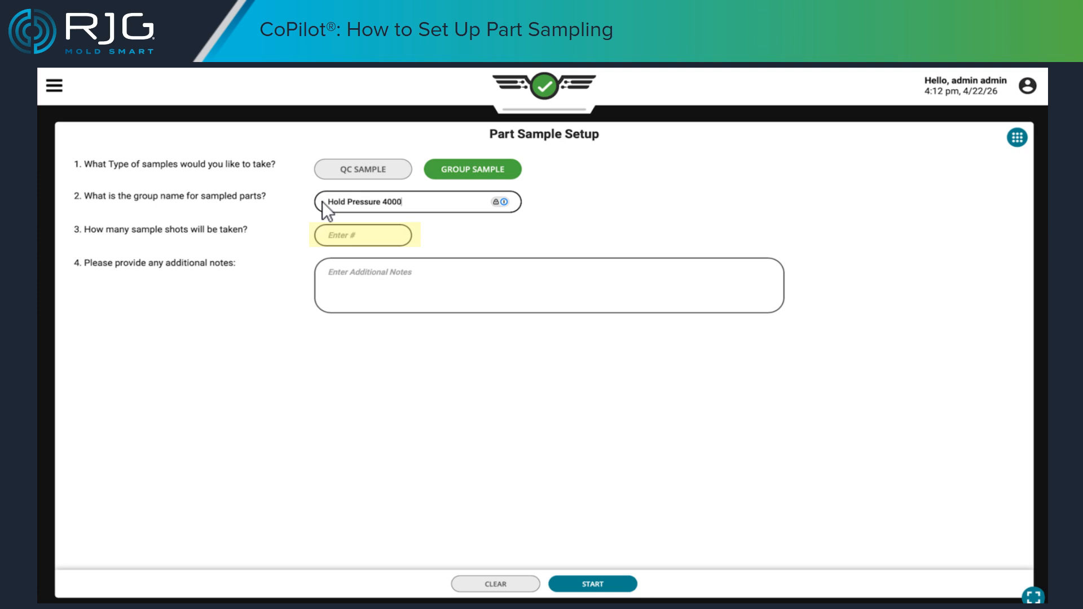
{"action": "left_click", "coordinate": [323, 235]}
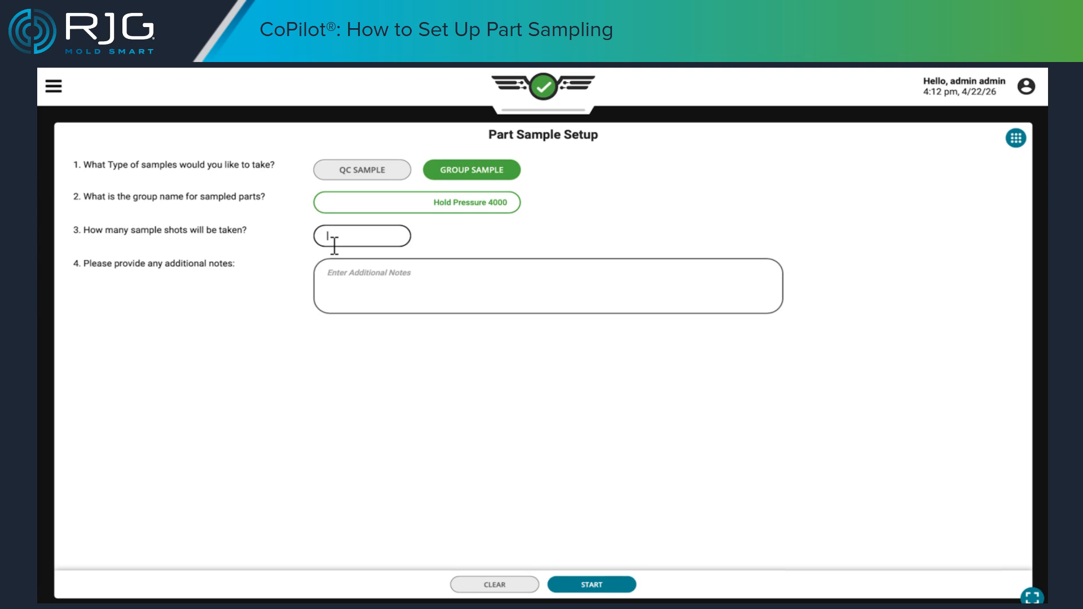
{"action": "left_click", "coordinate": [333, 235]}
{"action": "type", "text": "3"}
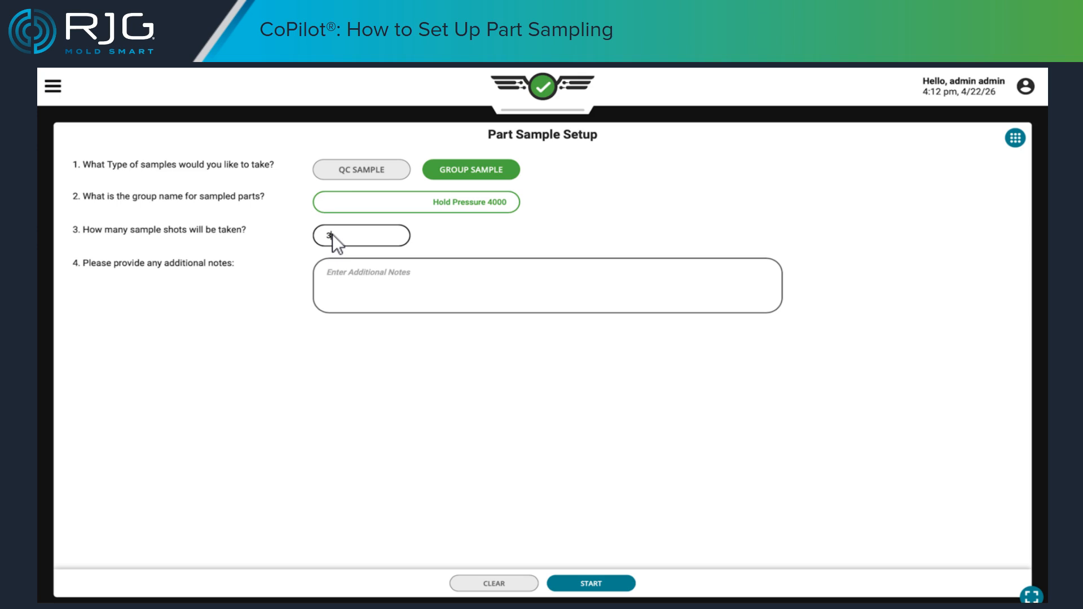
- Add the note "1st hold pressure setting" and start the group sampling
{"action": "left_click", "coordinate": [324, 270]}
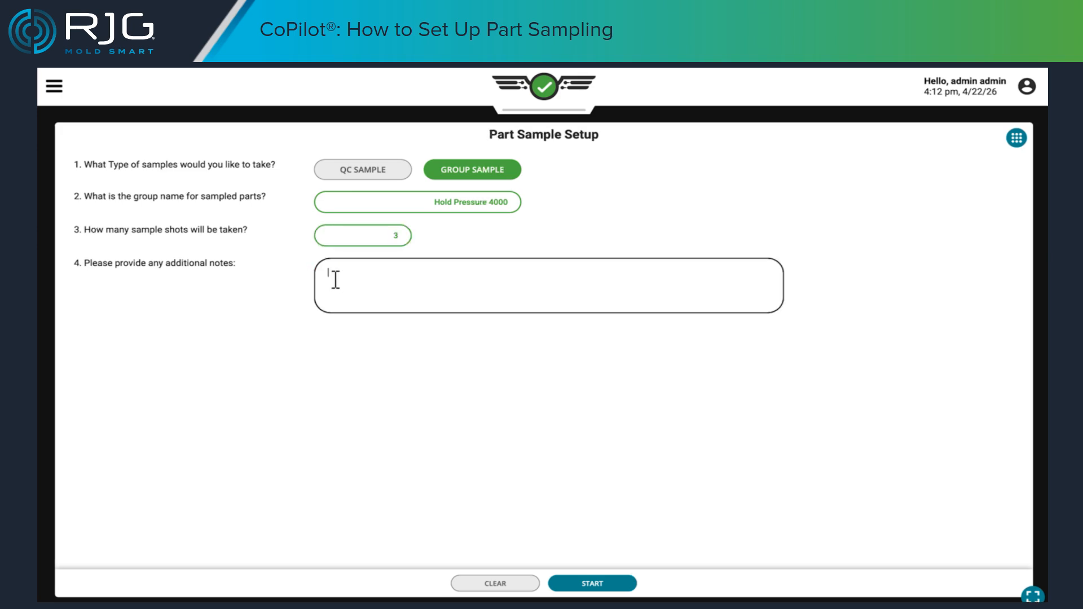
{"action": "left_click", "coordinate": [322, 269]}
{"action": "type", "text": "1st hold pressure setting"}
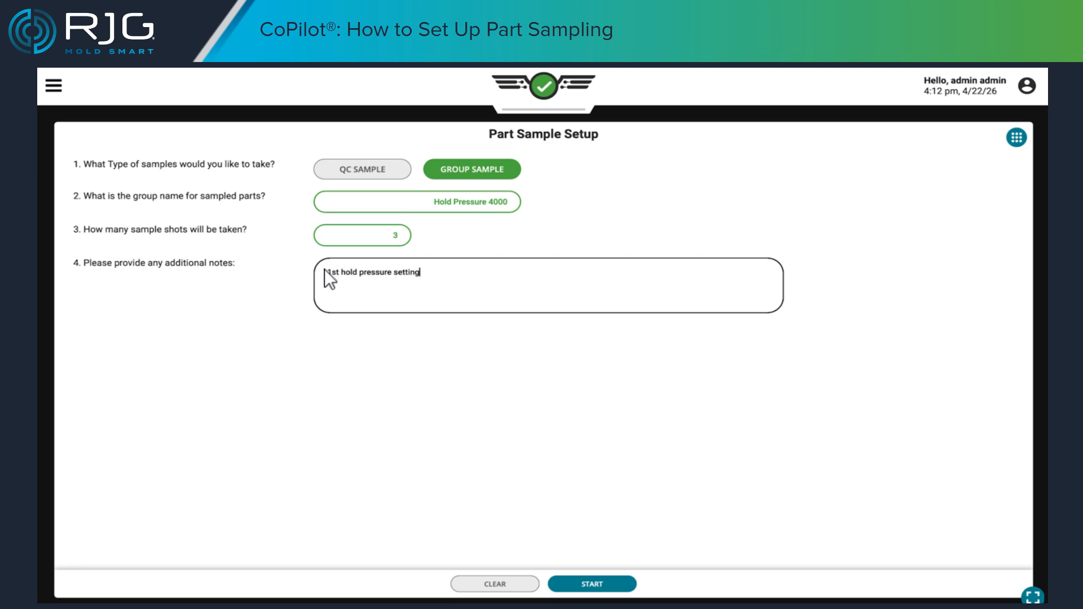
{"action": "left_click", "coordinate": [580, 585]}
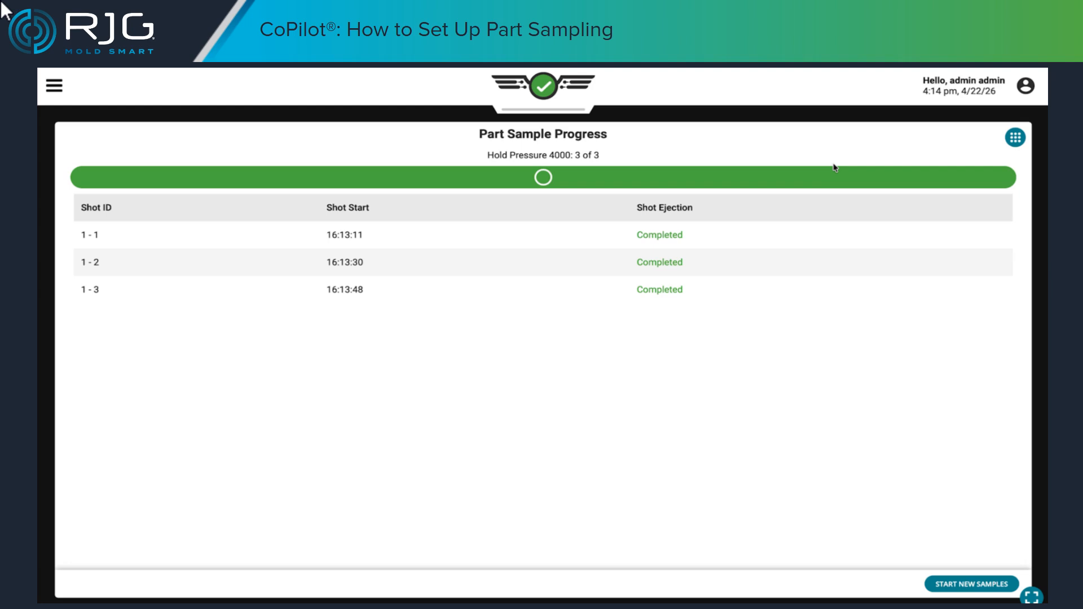
- Fill in a new group sample named "Hold Pressure 5000" with 3 sample shots and the note "2nd setting using 5000"
{"action": "left_click", "coordinate": [934, 584]}
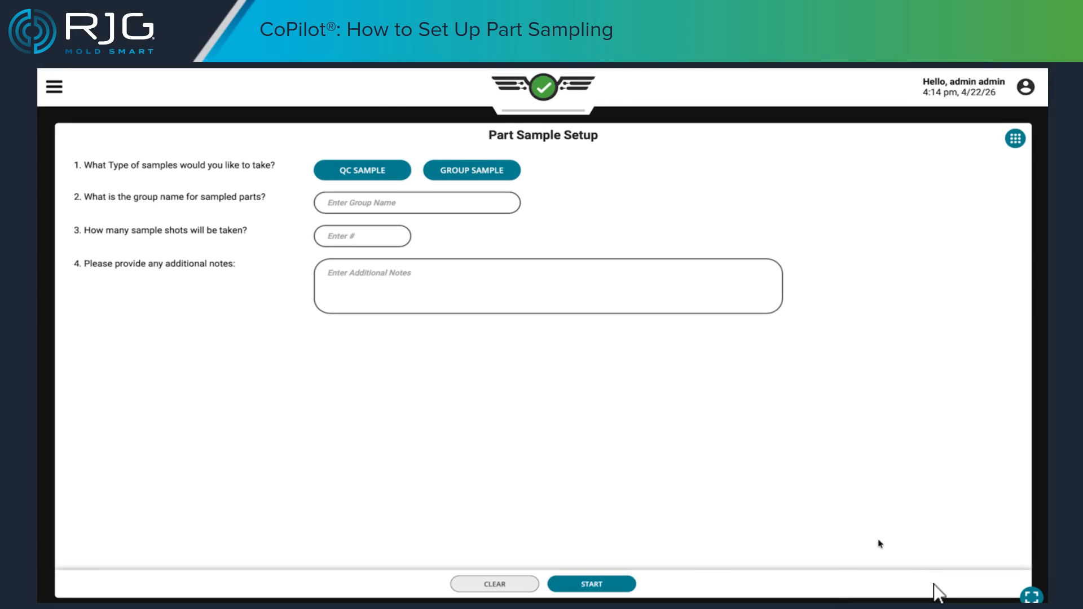
{"action": "left_click", "coordinate": [438, 172]}
{"action": "left_click", "coordinate": [328, 202]}
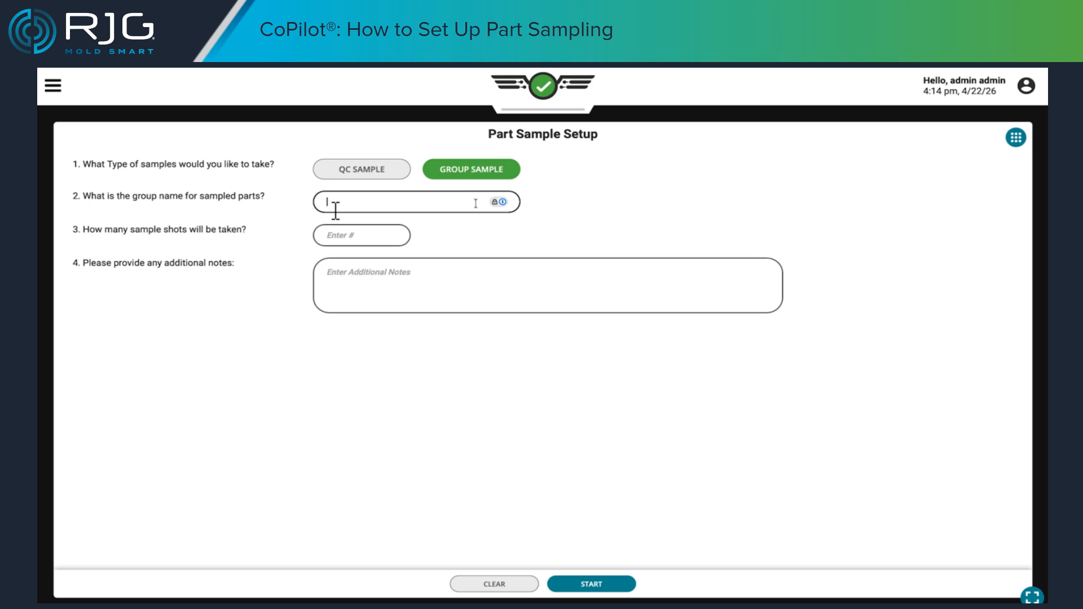
{"action": "type", "text": "Hold Pressure 5000"}
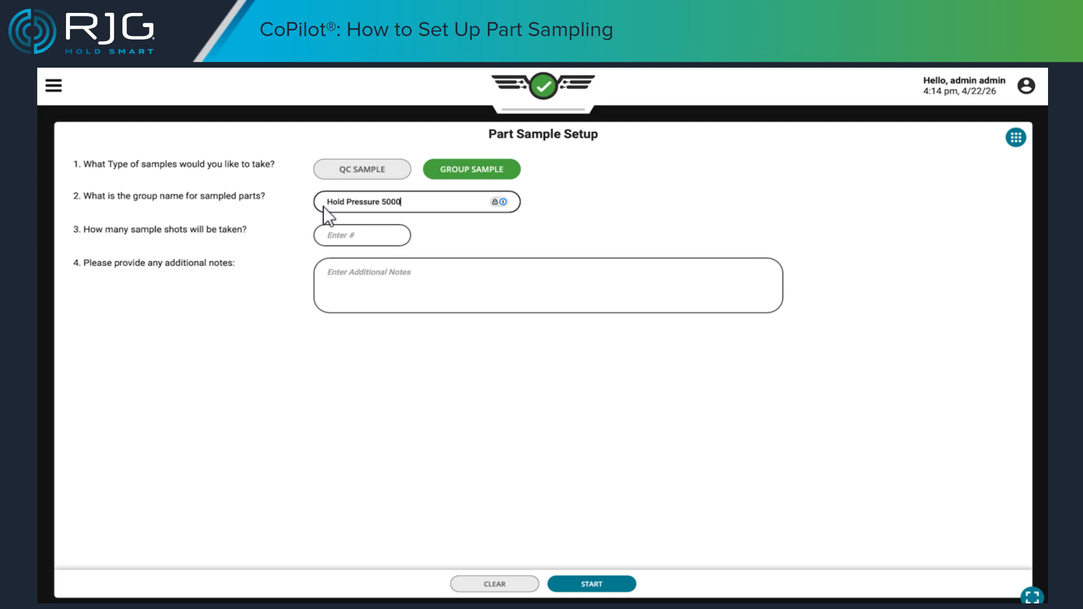
{"action": "left_click", "coordinate": [326, 236]}
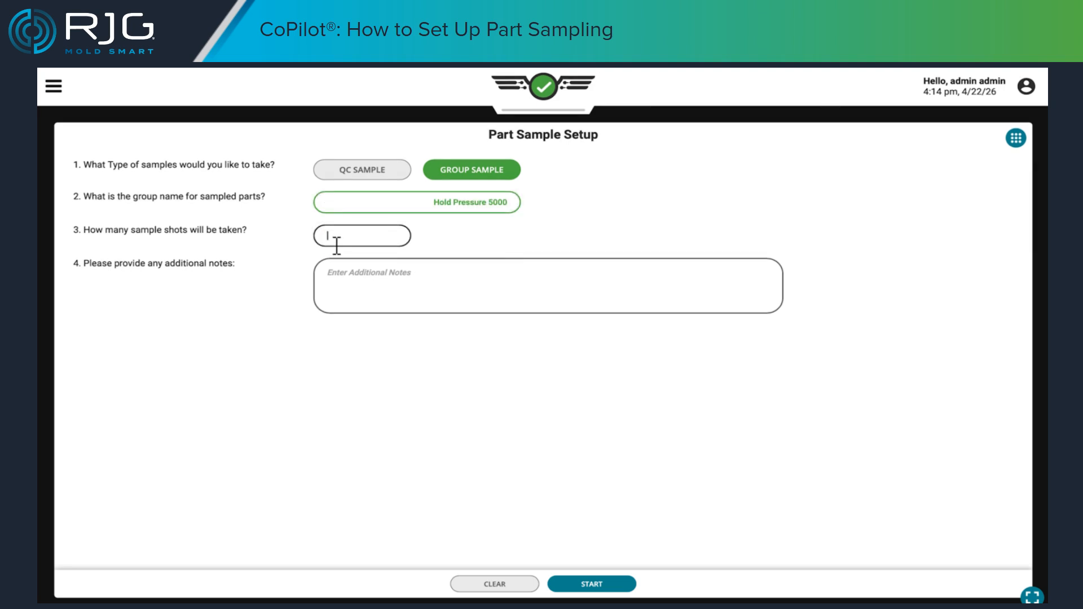
{"action": "type", "text": "3"}
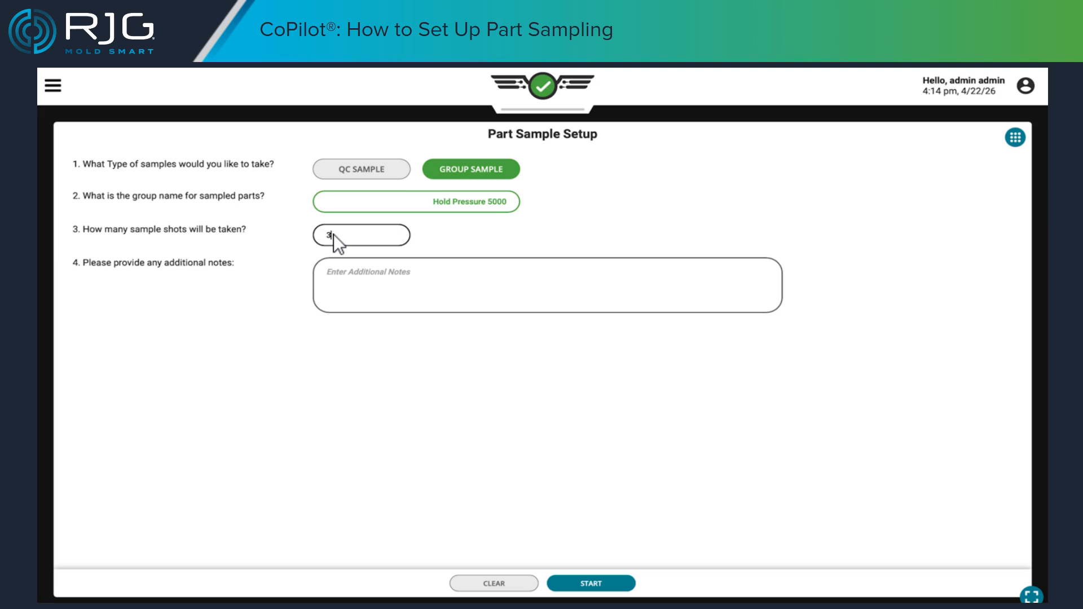
{"action": "left_click", "coordinate": [321, 269]}
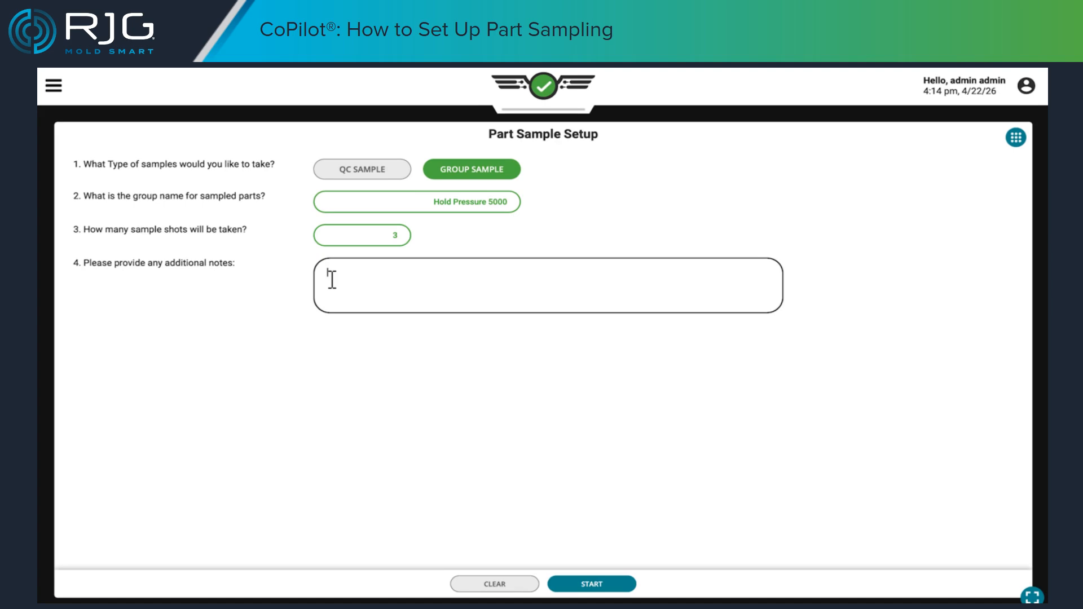
{"action": "type", "text": "2nd setting using 5000"}
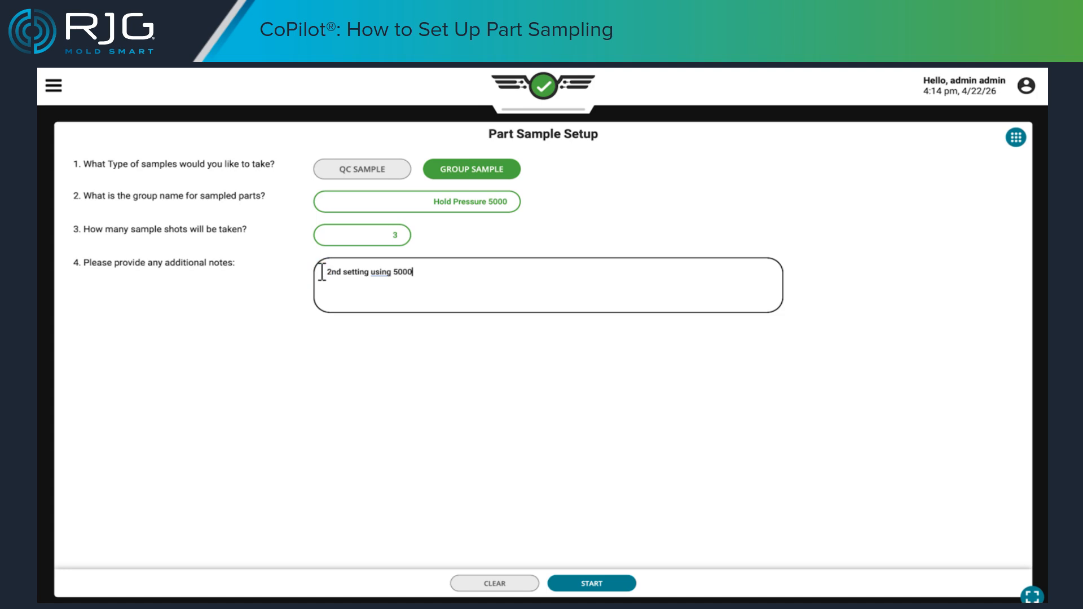